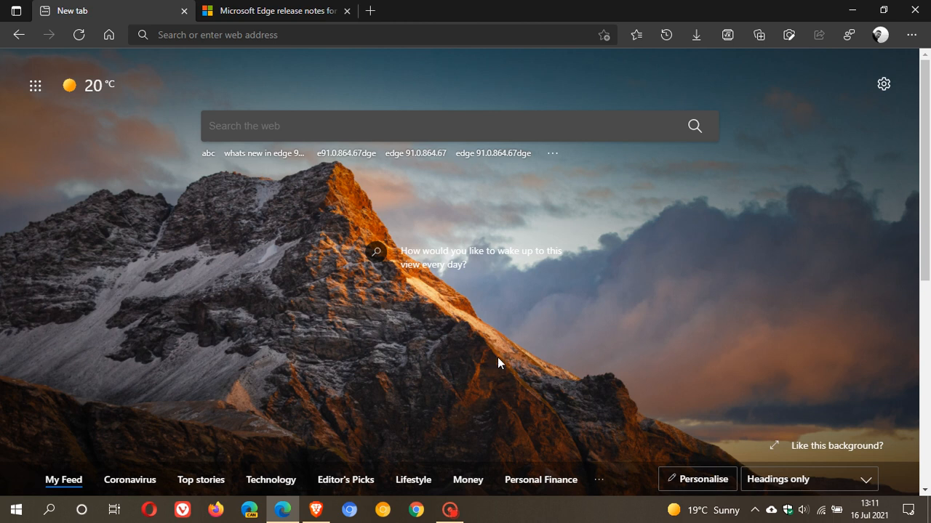
Step: Reach About Microsoft Edge via the settings-and-more menu, showing version 91.0.864.70 up to date
{"action": "left_click", "coordinate": [911, 35]}
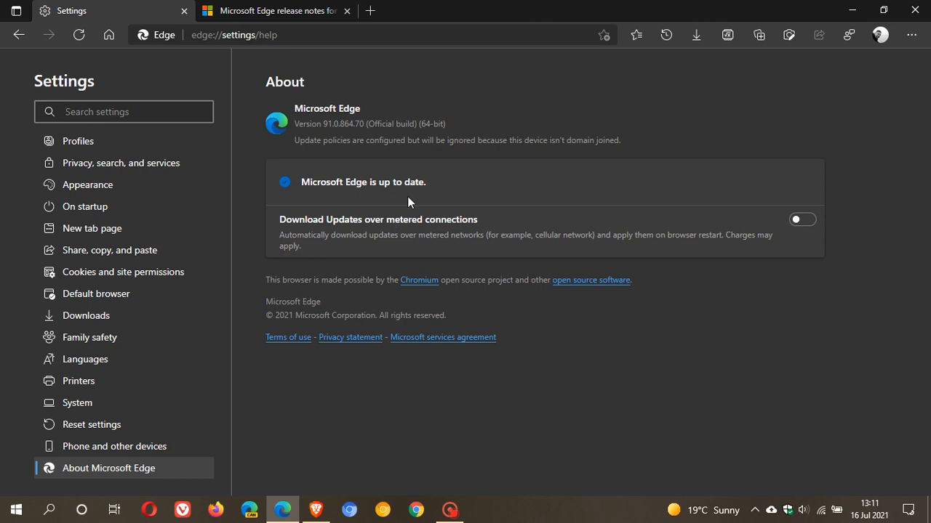
Step: Compare the Stable Channel release notes (91.0.864.67, July 8) against the installed version tab
{"action": "left_click", "coordinate": [278, 11]}
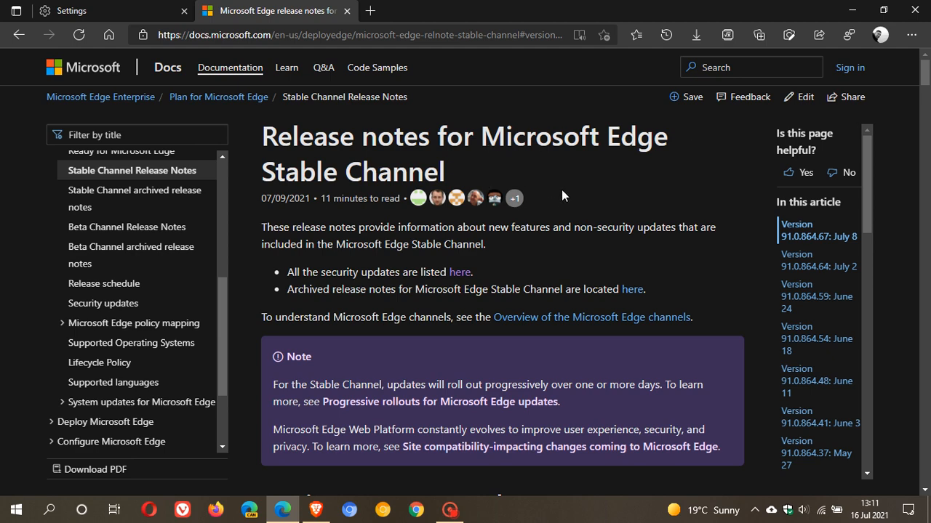
{"action": "scroll", "coordinate": [558, 201], "scroll_direction": "down", "scroll_amount": 3}
{"action": "scroll", "coordinate": [558, 201], "scroll_direction": "down", "scroll_amount": 3}
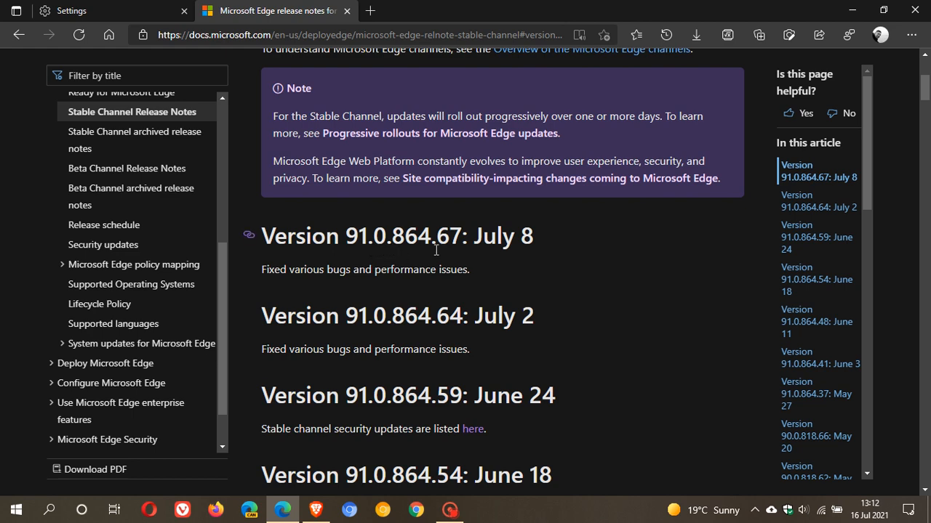
{"action": "left_click", "coordinate": [141, 15]}
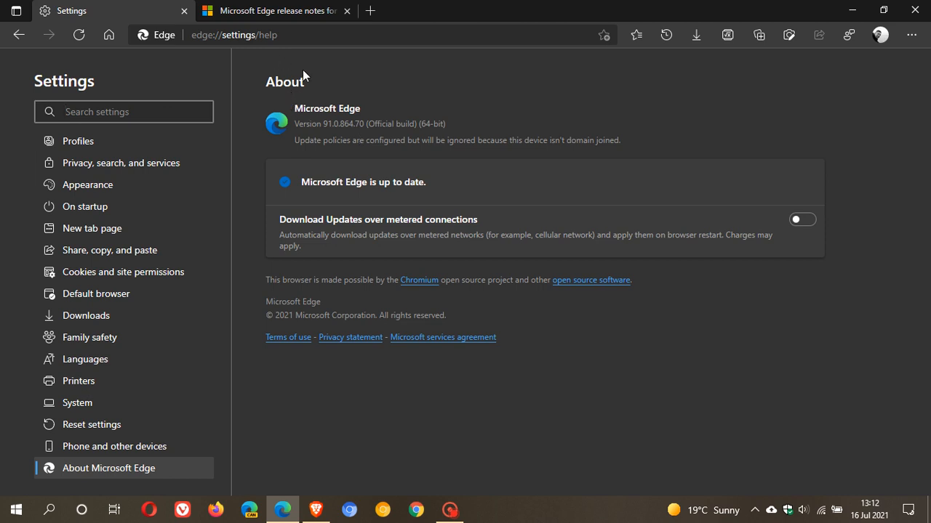
{"action": "left_click", "coordinate": [304, 13]}
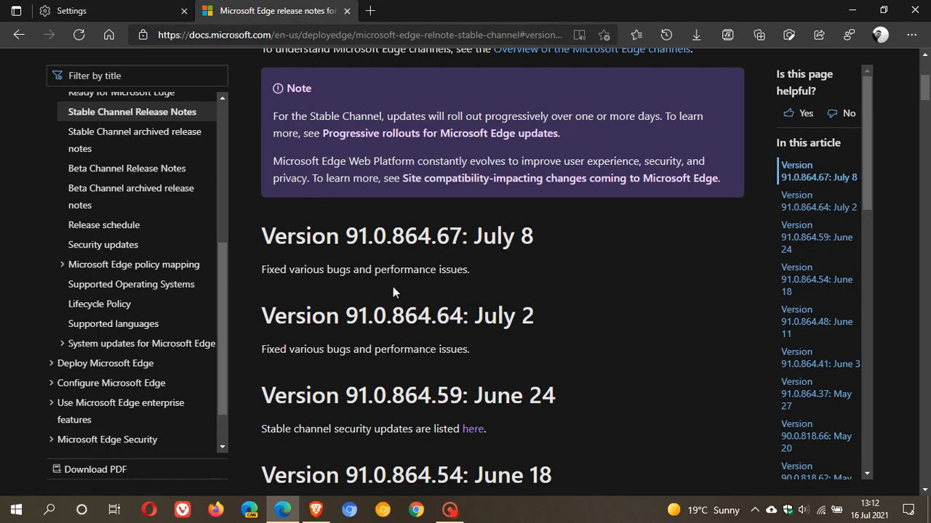
{"action": "scroll", "coordinate": [549, 277], "scroll_direction": "up", "scroll_amount": 3}
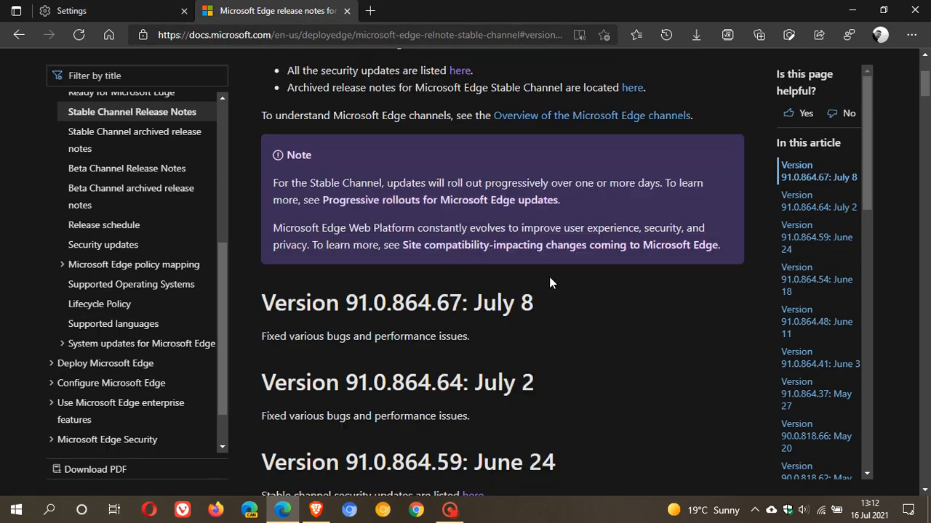
{"action": "scroll", "coordinate": [549, 276], "scroll_direction": "up", "scroll_amount": 2}
{"action": "scroll", "coordinate": [549, 276], "scroll_direction": "down", "scroll_amount": 5}
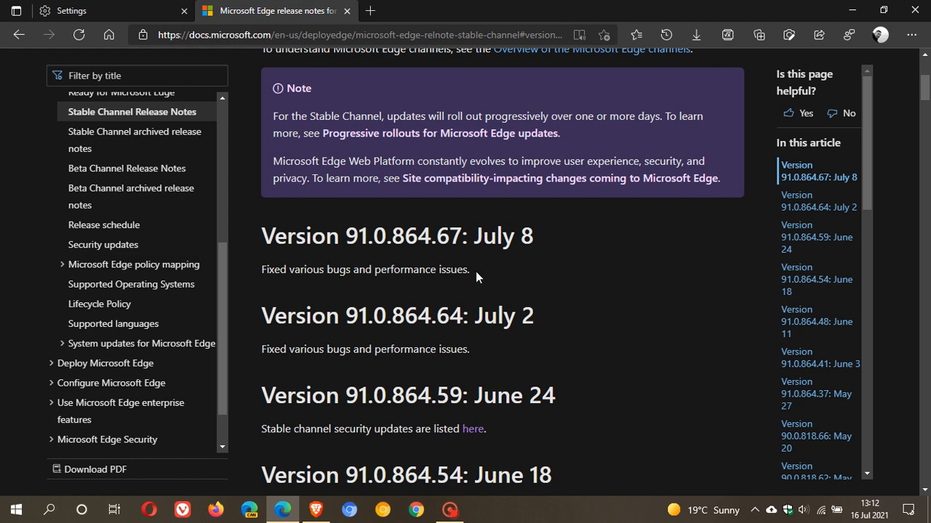
{"action": "scroll", "coordinate": [475, 272], "scroll_direction": "up", "scroll_amount": 5}
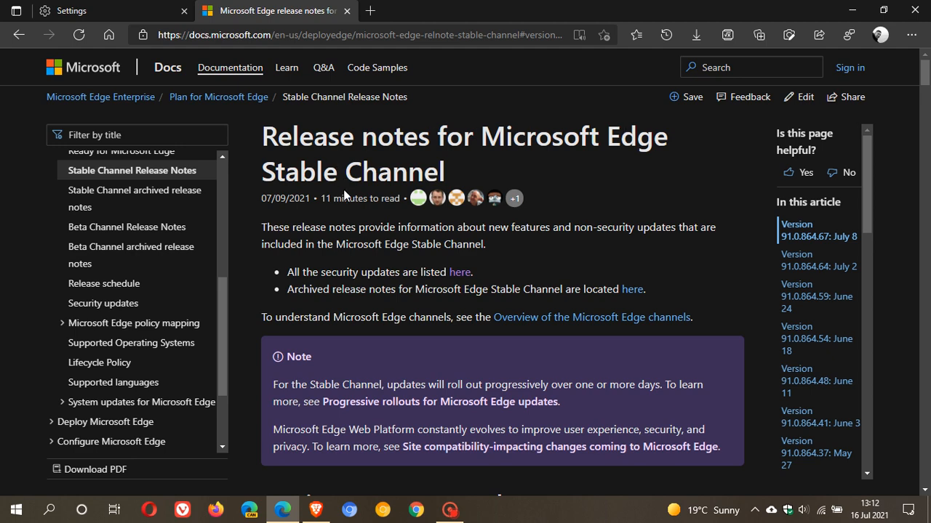
{"action": "scroll", "coordinate": [578, 232], "scroll_direction": "down", "scroll_amount": 4}
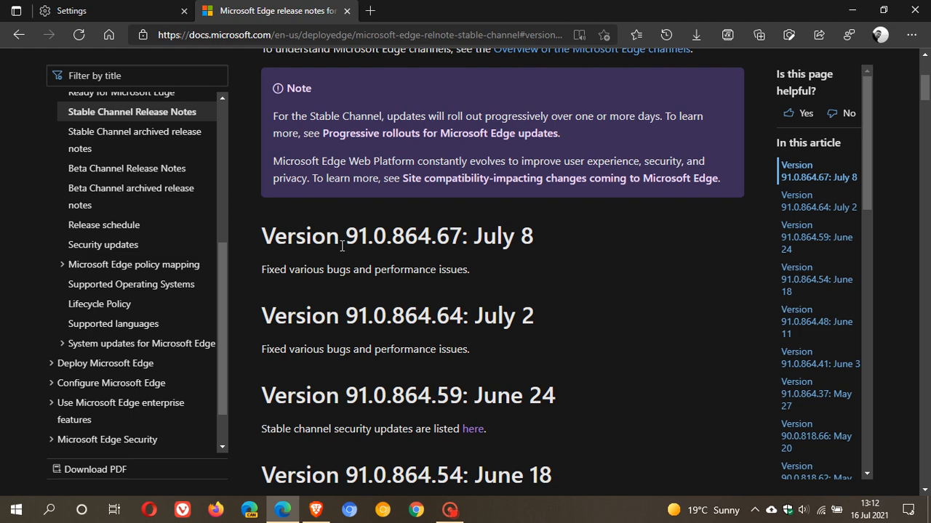
Step: Flip between the release notes and the About tab, ending on version 91.0.864.70 up to date
{"action": "left_click", "coordinate": [71, 10]}
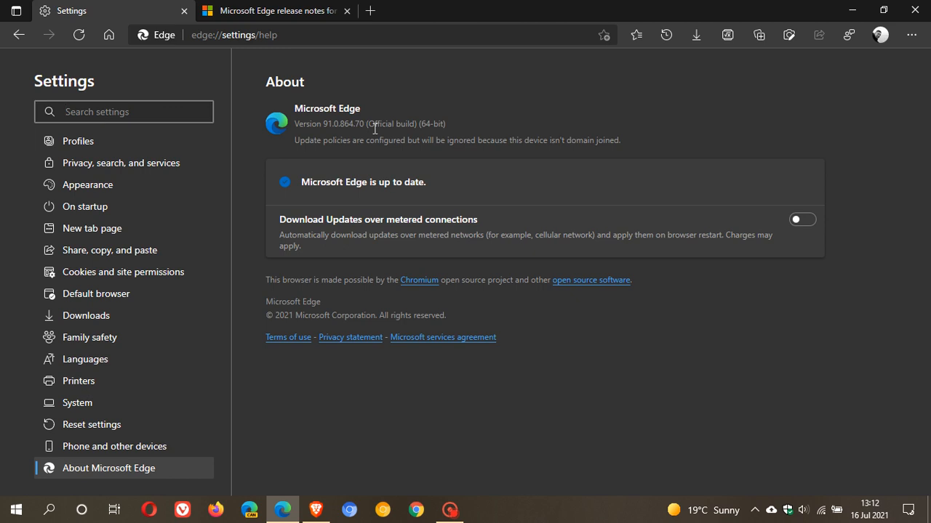
{"action": "left_click", "coordinate": [289, 10]}
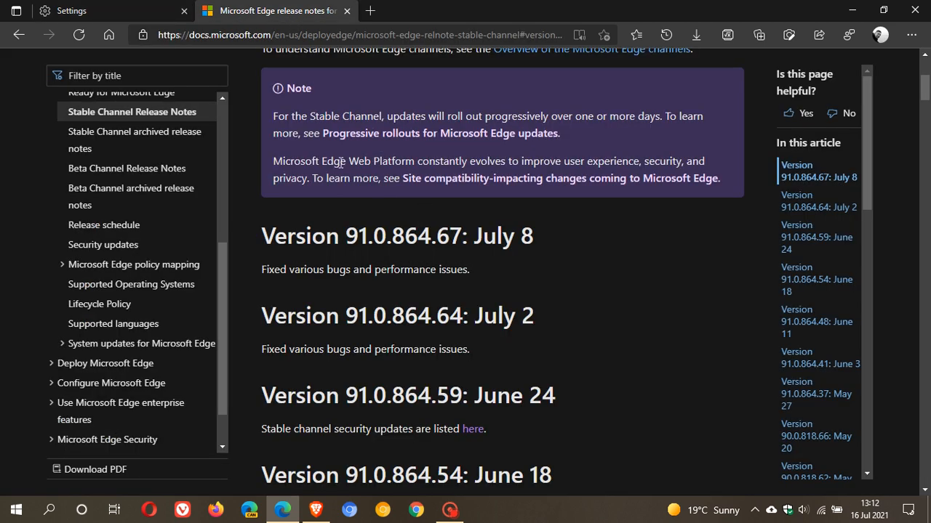
{"action": "left_click", "coordinate": [124, 11]}
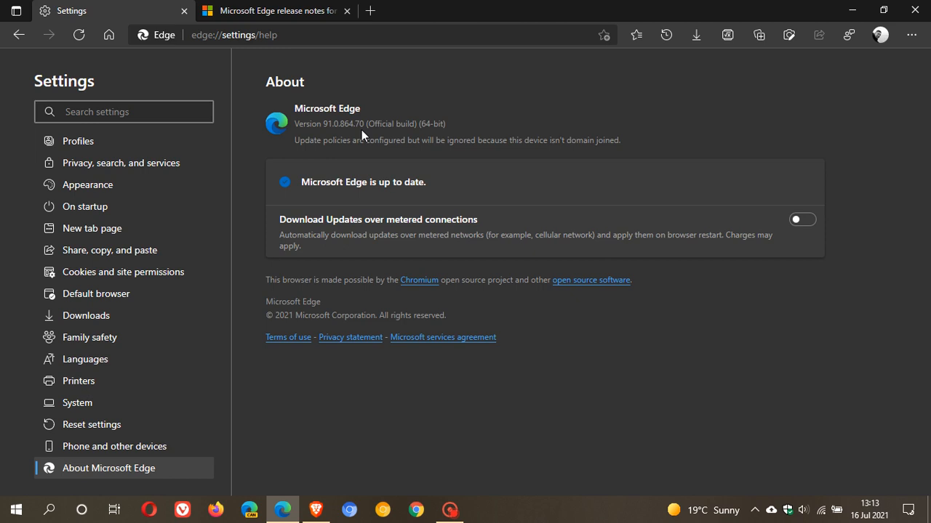
{"action": "left_click", "coordinate": [283, 11]}
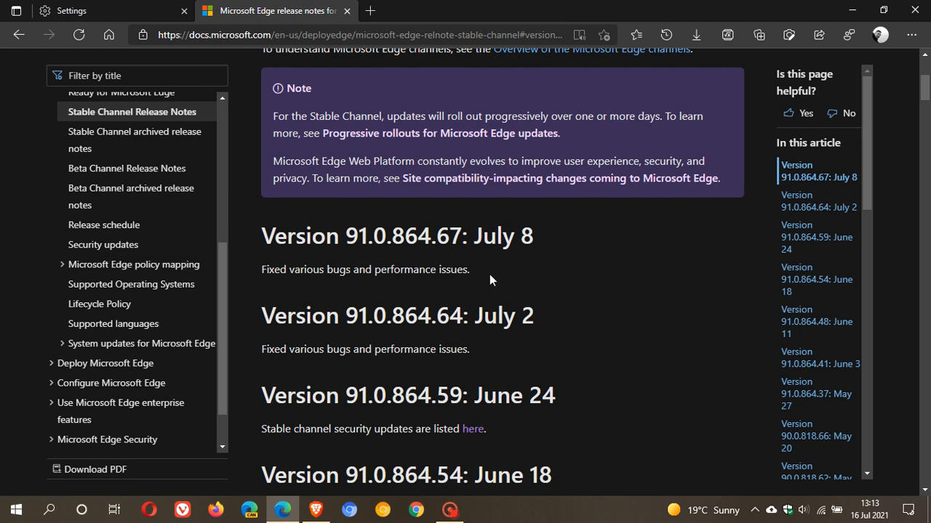
{"action": "left_click", "coordinate": [123, 11]}
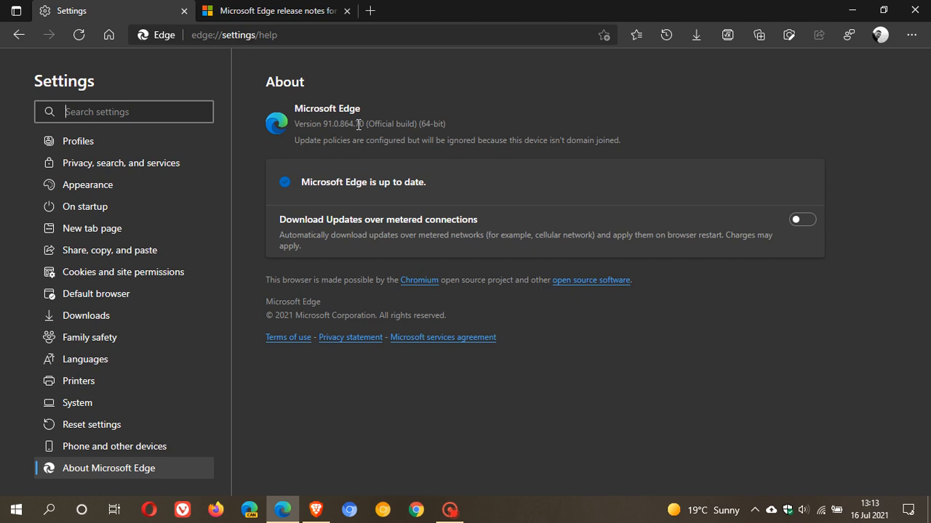
Step: Go Home to the new tab start page with the mountain background
{"action": "left_click", "coordinate": [109, 35]}
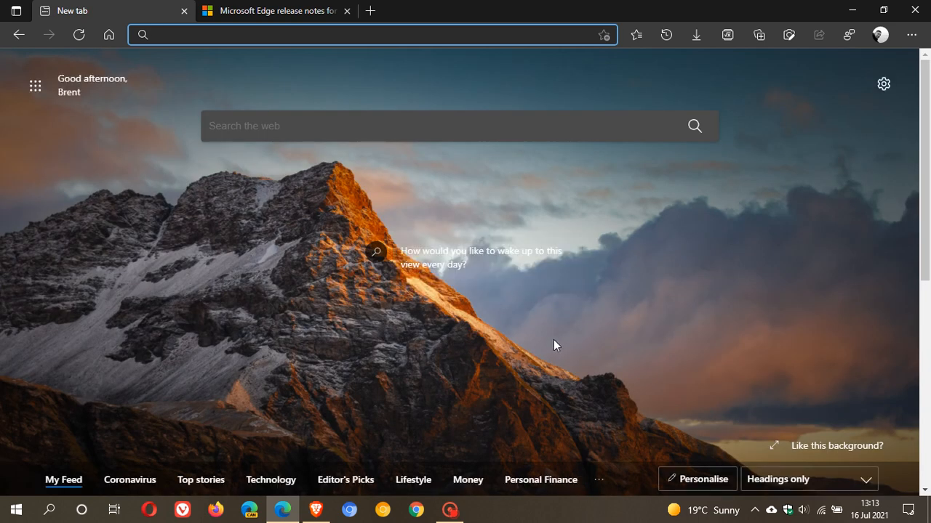